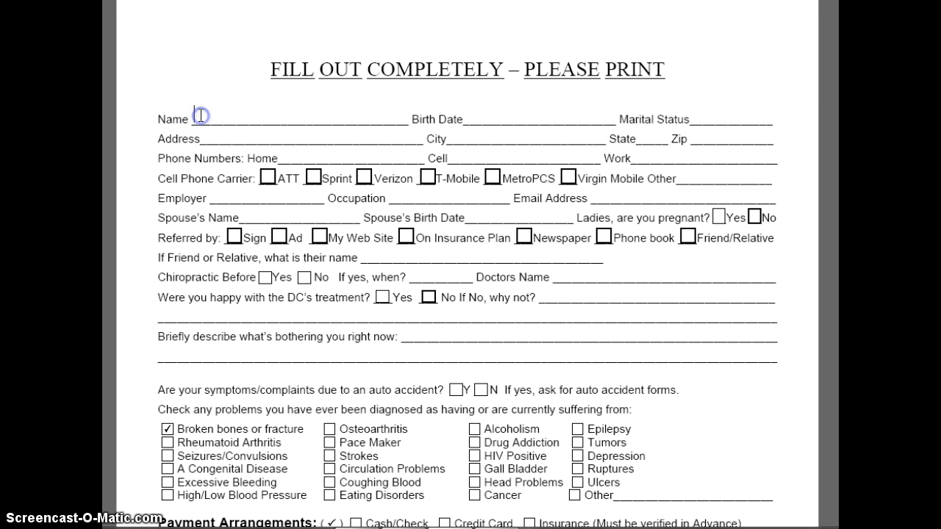
Mark T-Mobile instead of ATT as the cell phone carrier and place the cursor in the carrier's Other field.
click(470, 113)
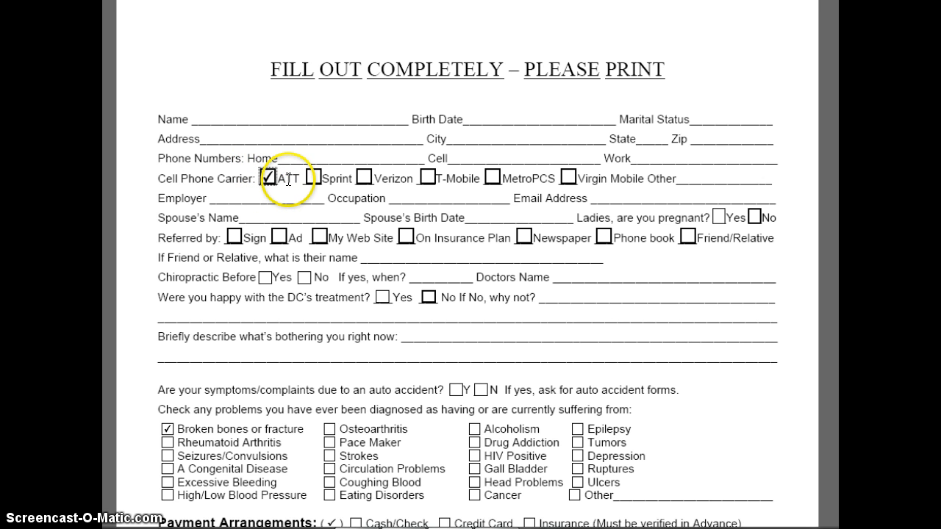
click(426, 178)
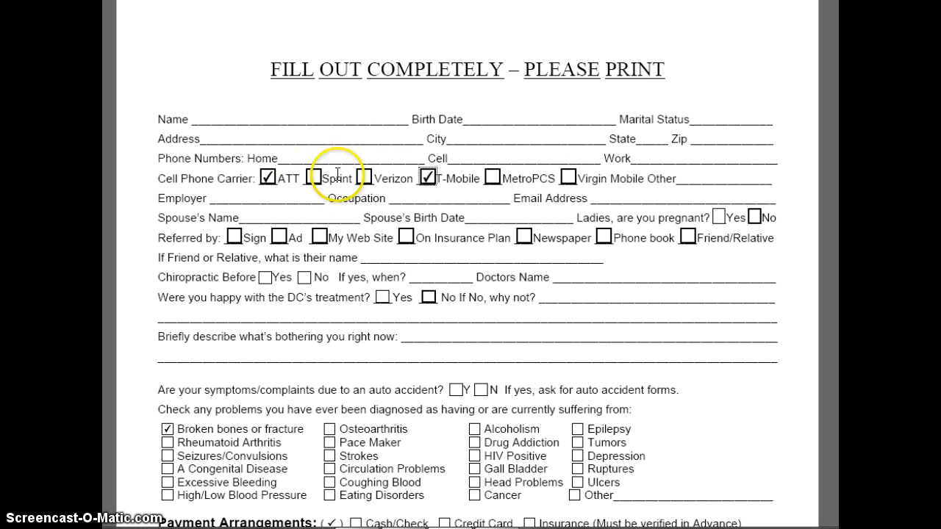
click(684, 178)
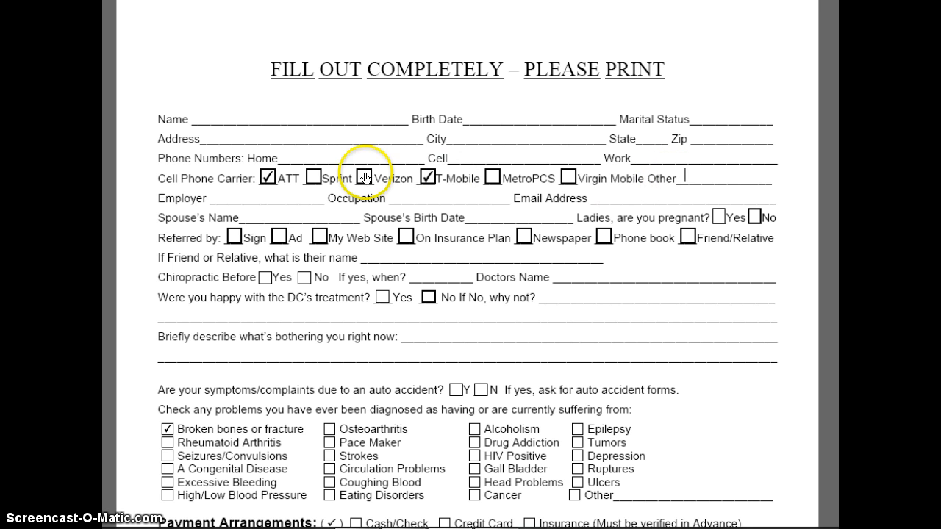
click(269, 178)
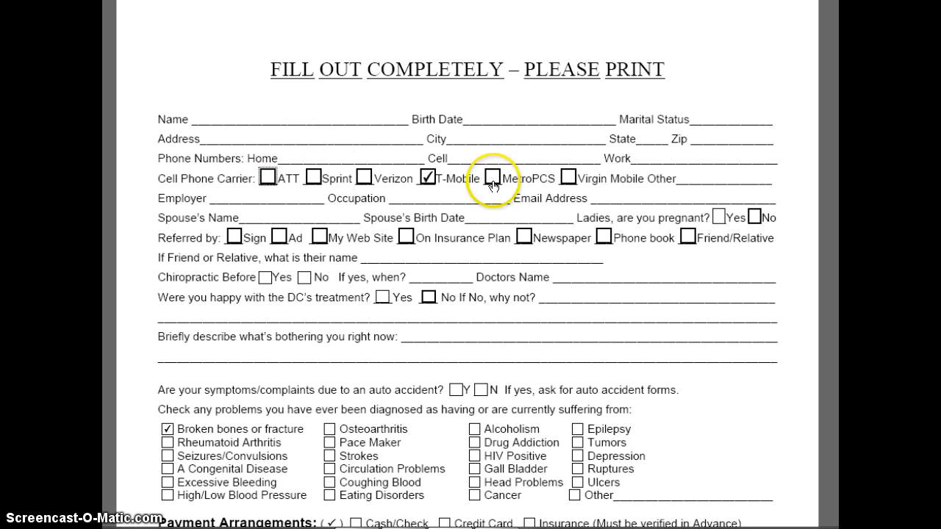
click(676, 178)
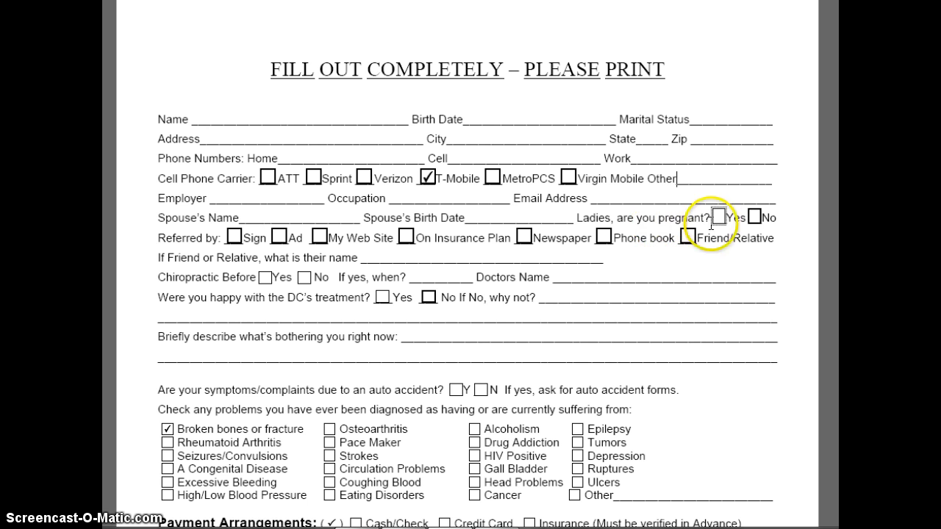
Go field by field past the Other carrier entry through the pregnancy question and the Referred by options to Friend/Relative.
key(Tab)
key(Tab)
key(Tab)
key(Tab)
key(Tab)
key(Tab)
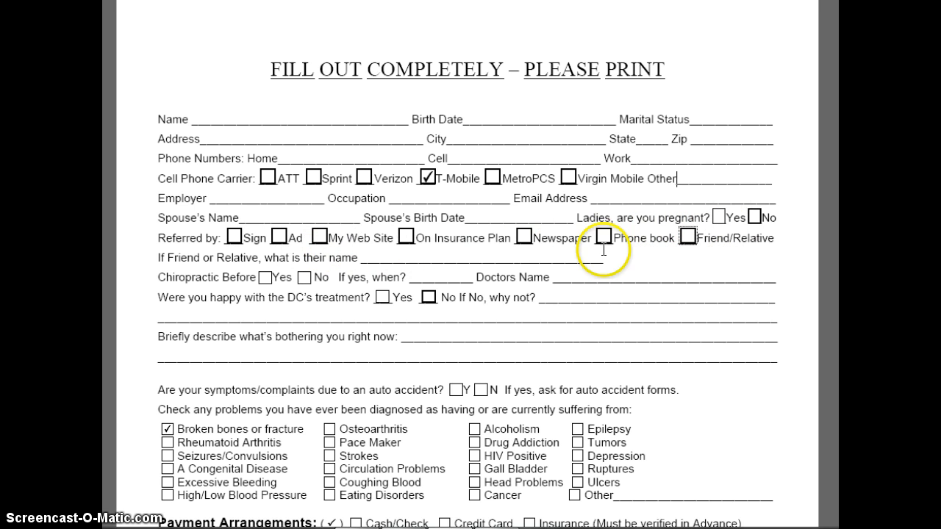
key(Tab)
key(Tab)
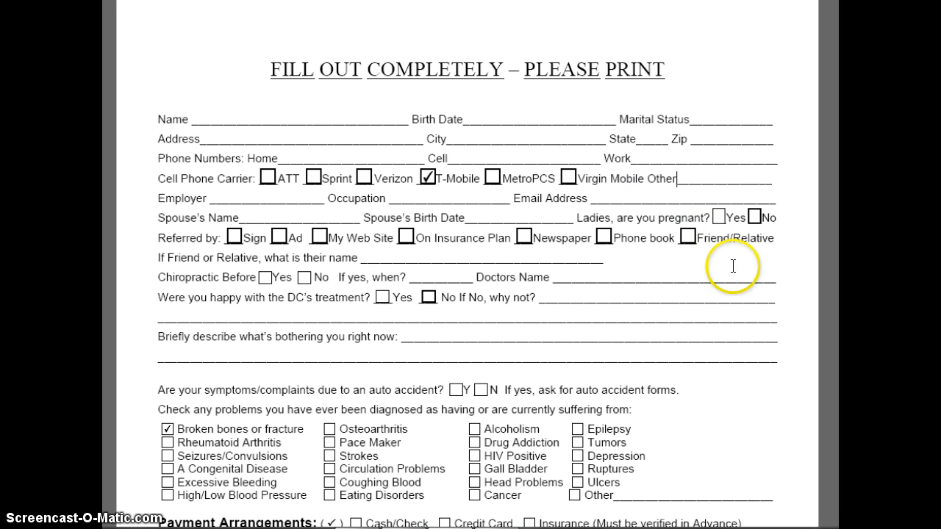
Go through the Chiropractic Before, If yes when, Doctors Name and If No why not fields of the intake form.
click(266, 283)
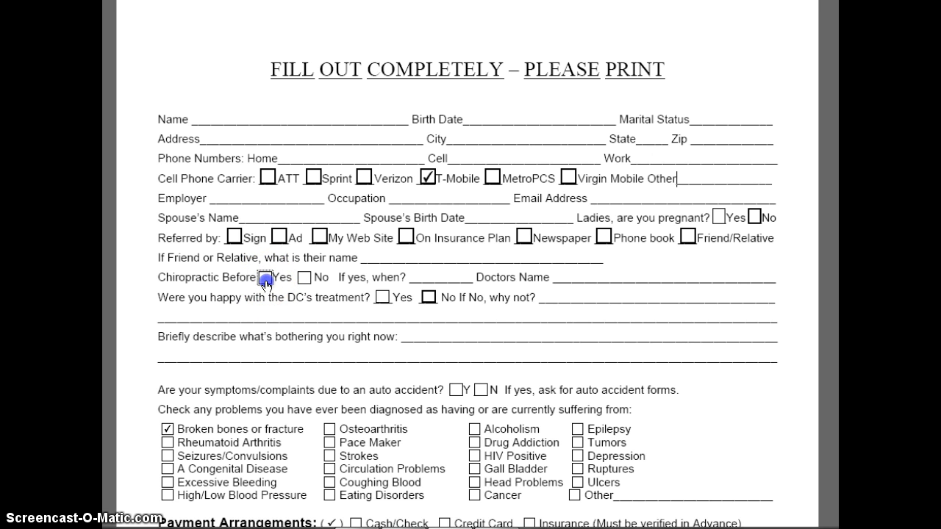
click(304, 280)
click(418, 278)
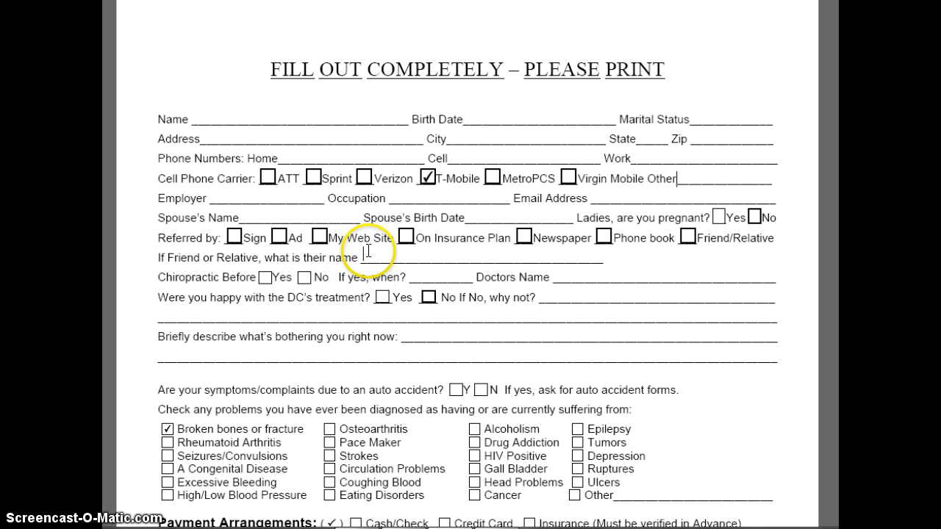
click(417, 279)
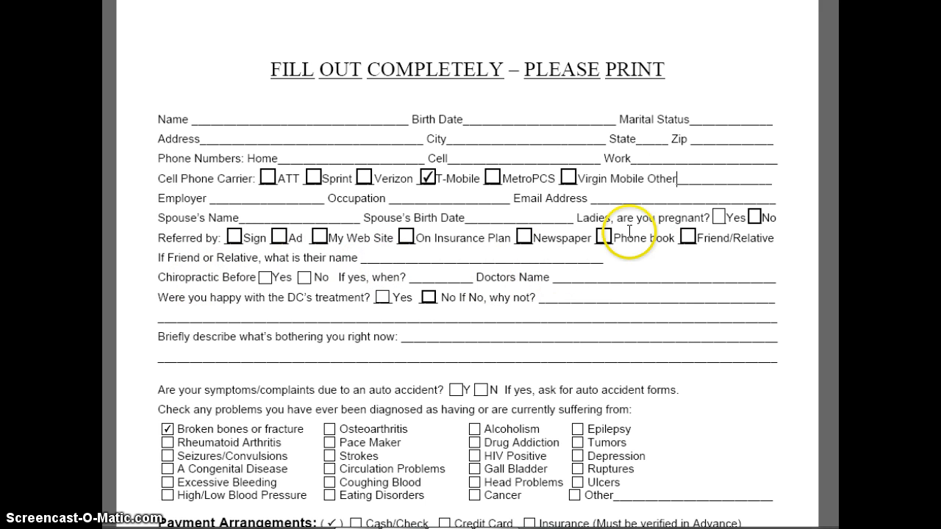
scroll(469, 294, down, 1)
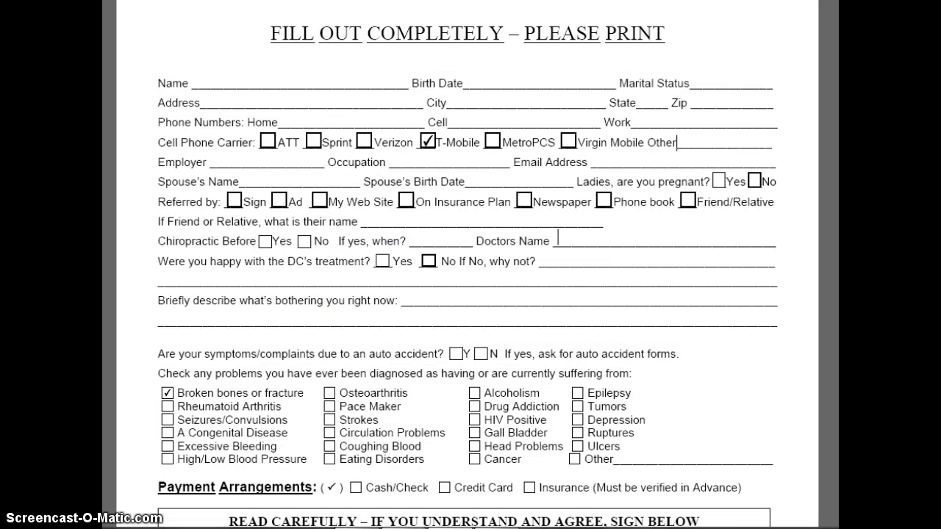
scroll(768, 171, down, 1)
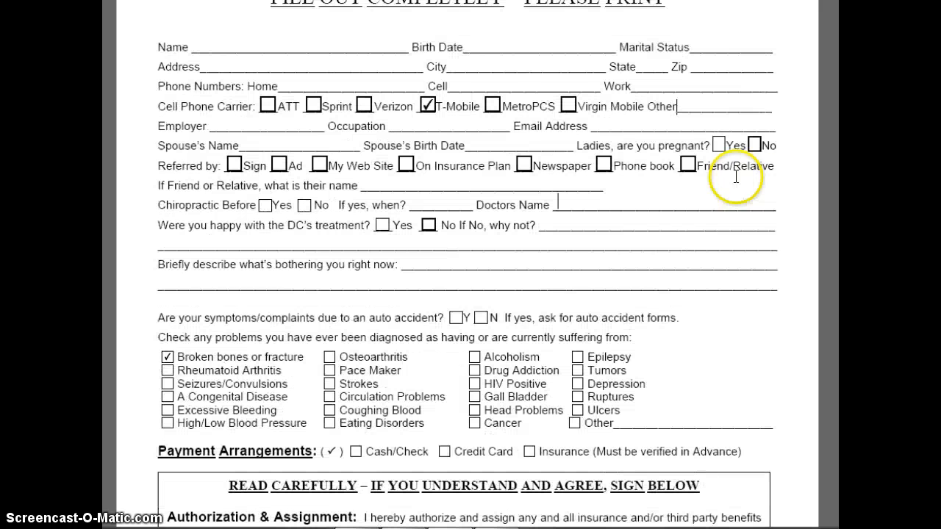
click(409, 263)
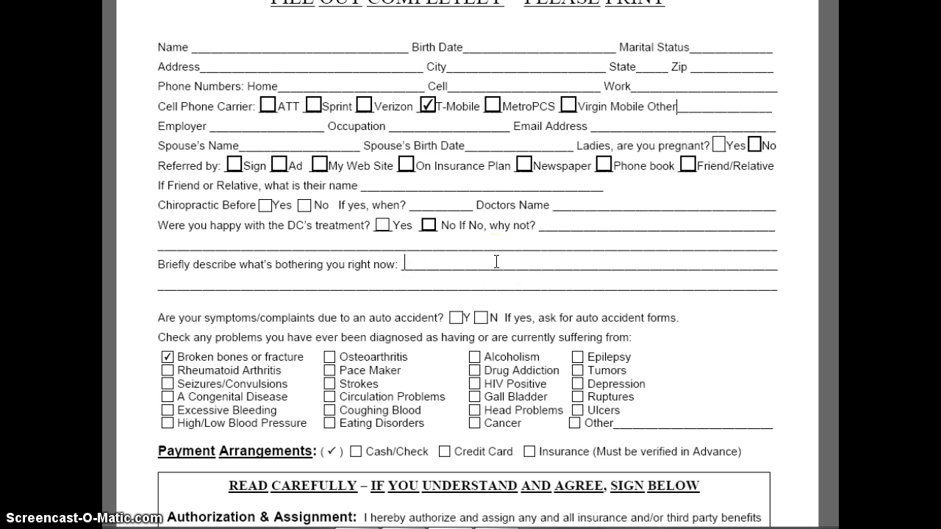
click(560, 206)
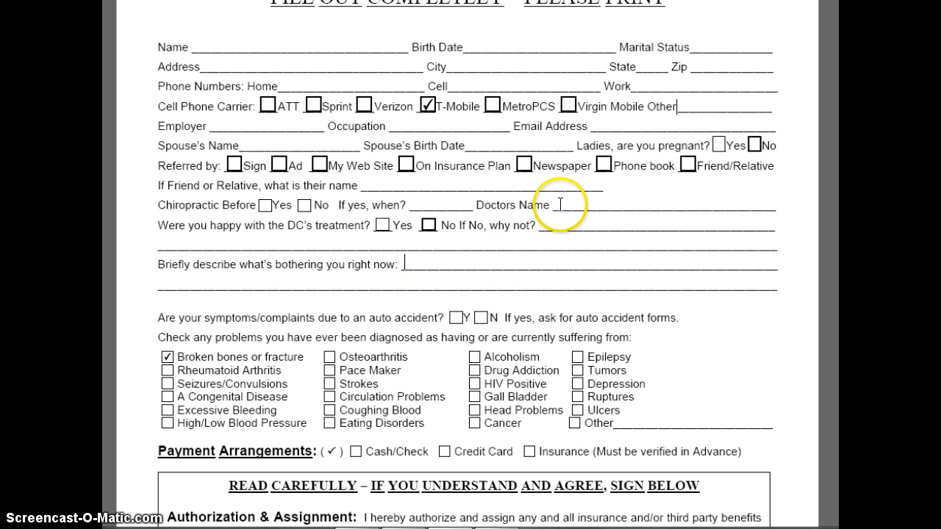
click(662, 219)
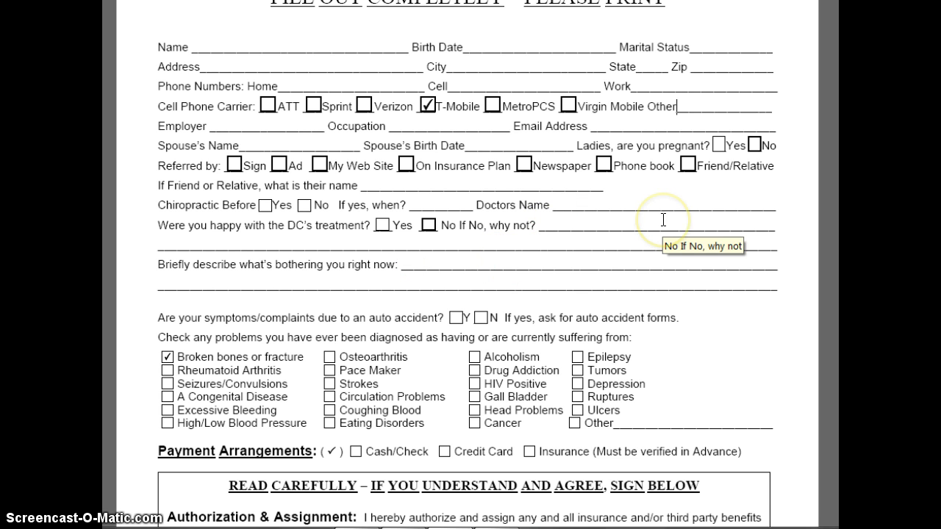
Fill the first line of "Briefly describe what's bothering you right now" with filler text ending in "dsf ljkldfj".
click(414, 264)
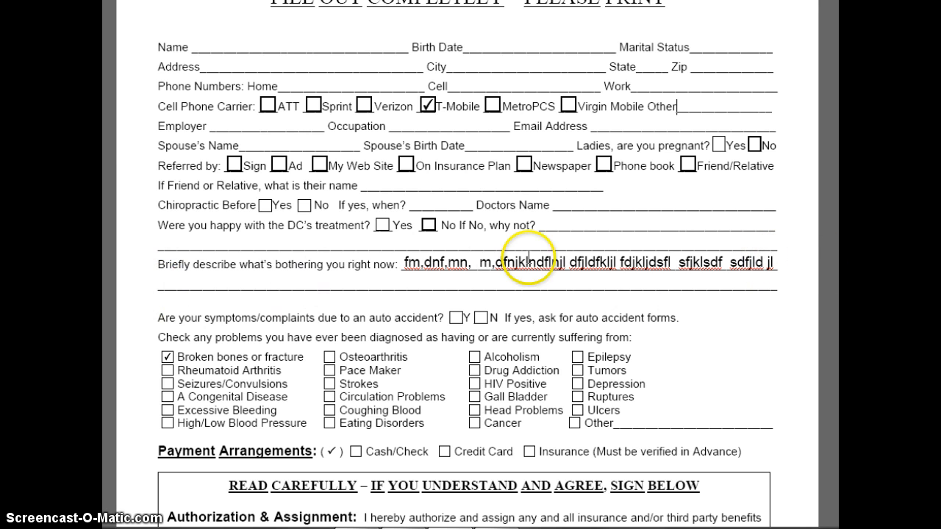
text(dfjkjldfkjlj)
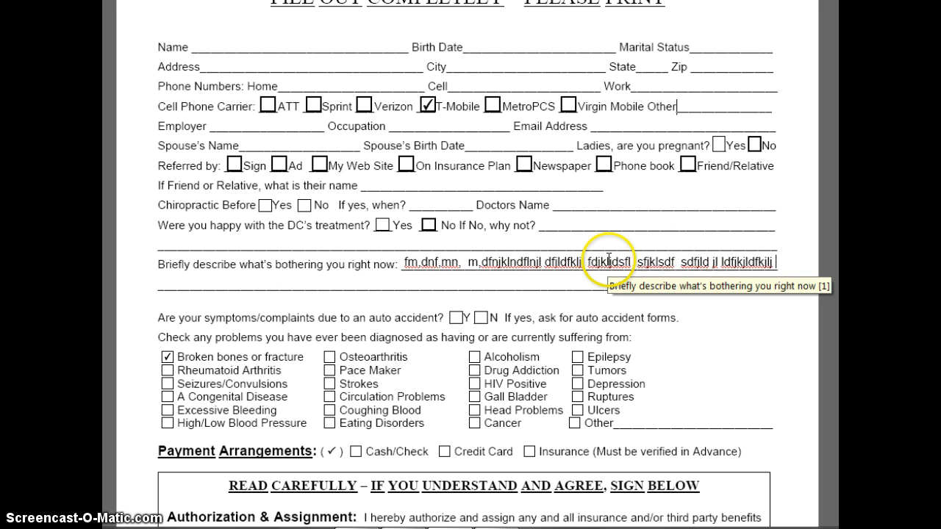
text( dsfjlkjdlfkj dsf ljkldfj)
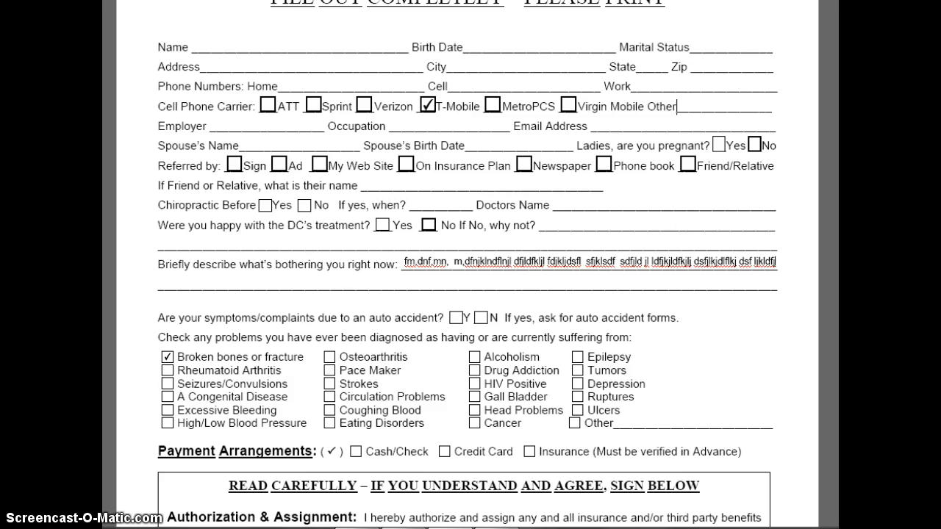
Place the cursor on the first blank line below the body diagrams on Patient Health History Worksheet page 1.
scroll(468, 265, down, 20)
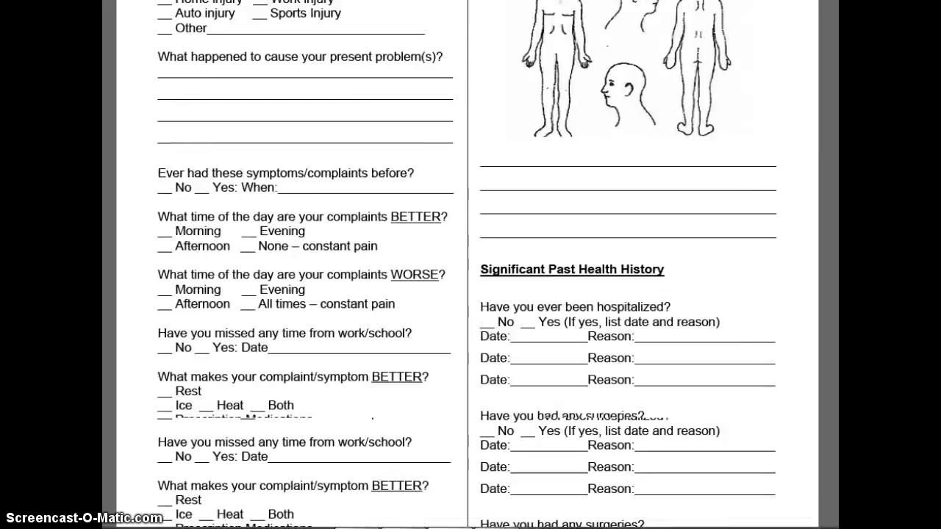
scroll(468, 264, up, 10)
scroll(468, 264, down, 5)
scroll(468, 265, up, 3)
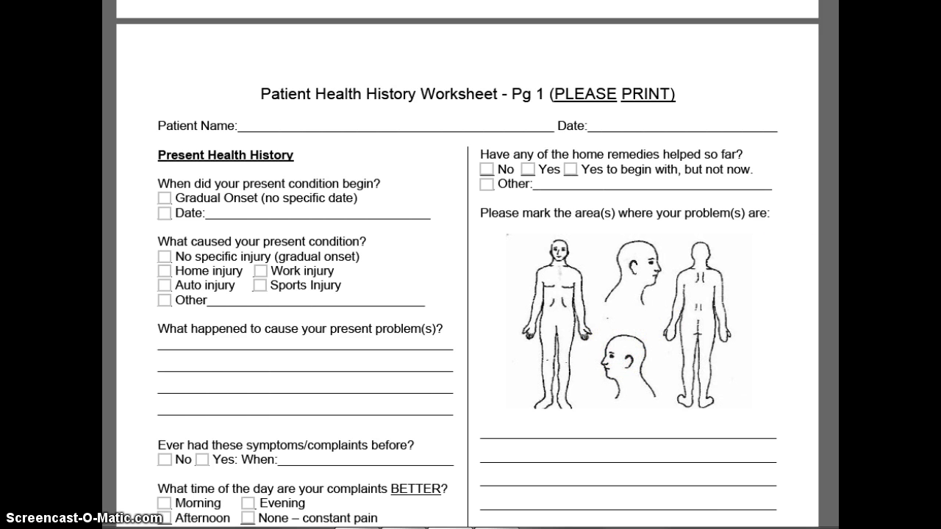
scroll(471, 294, down, 2)
scroll(470, 294, down, 2)
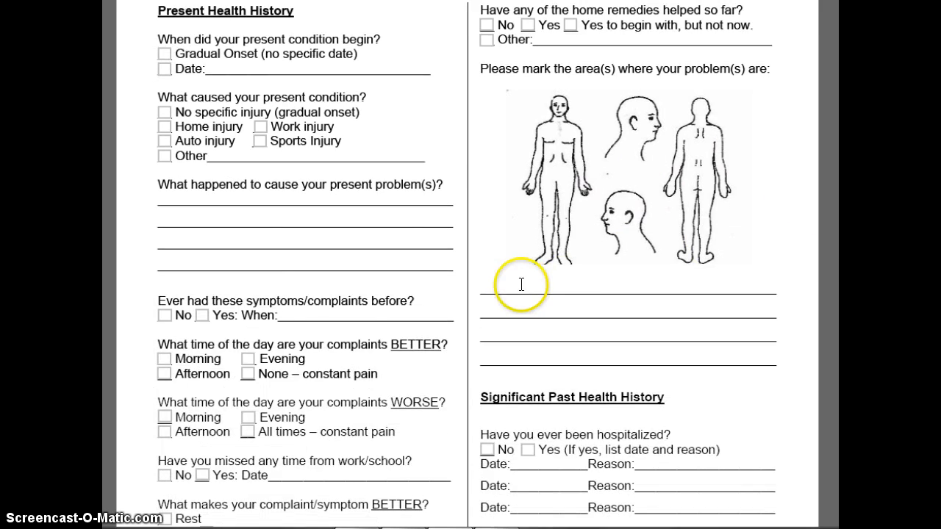
click(489, 290)
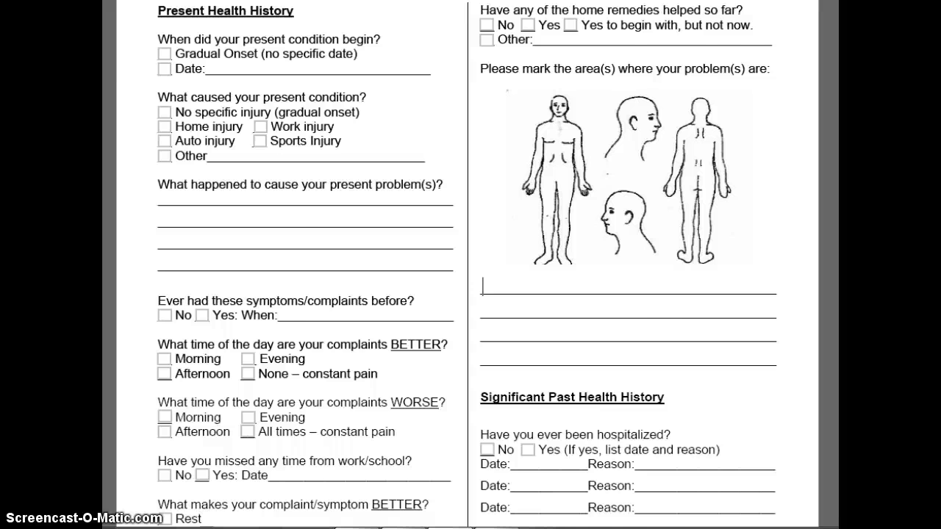
Mark Head under "Where did you experience pain on the day FOLLOWING the accident?" in the accident form.
scroll(467, 264, down, 20)
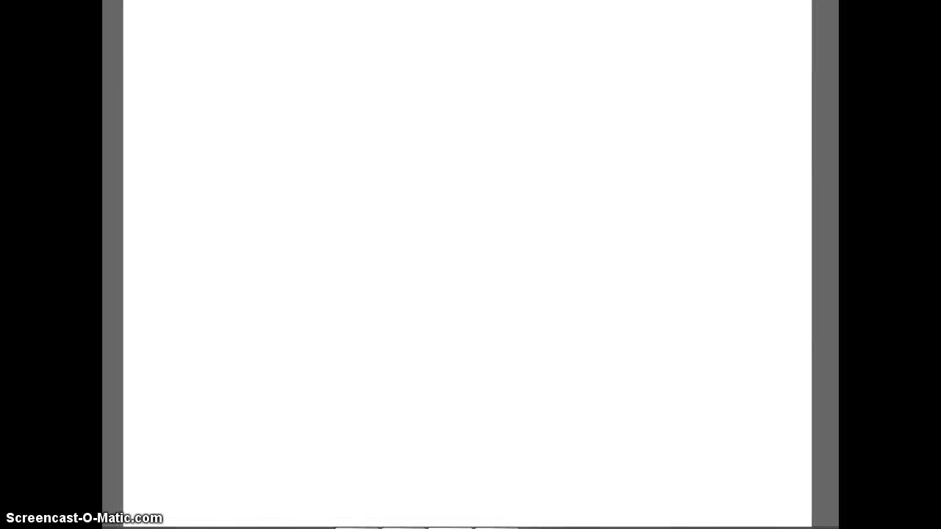
scroll(468, 264, down, 10)
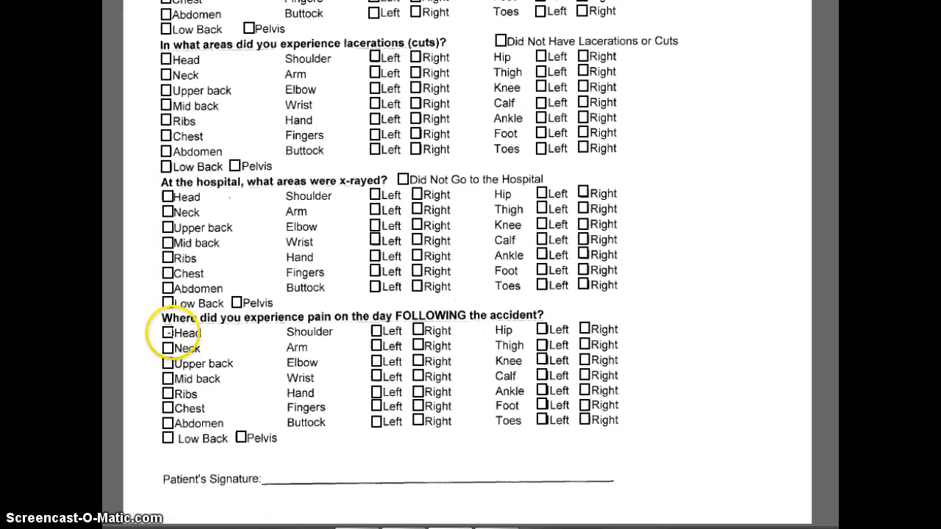
click(167, 335)
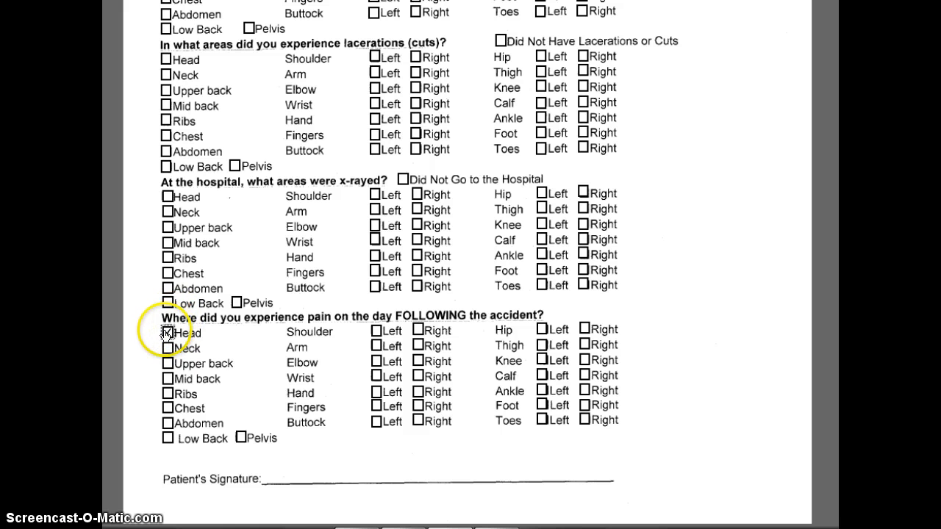
scroll(169, 324, up, 10)
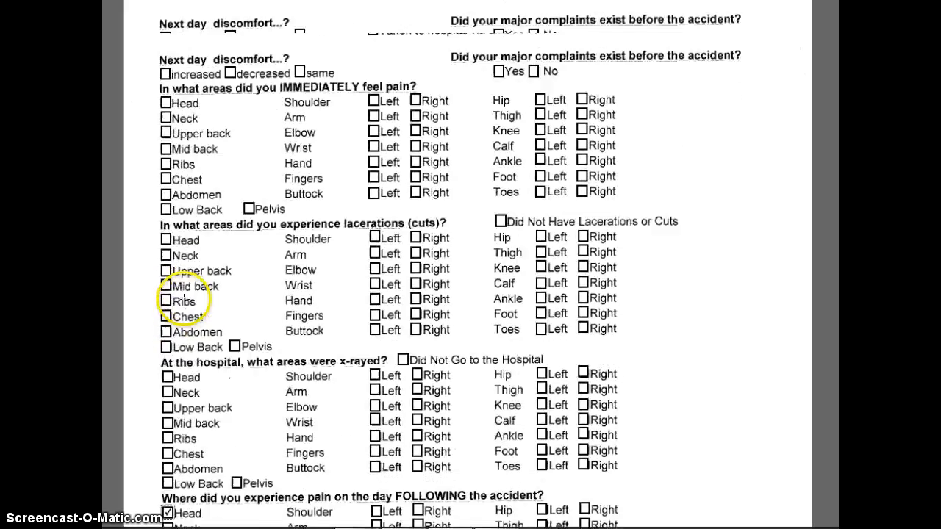
scroll(182, 298, up, 6)
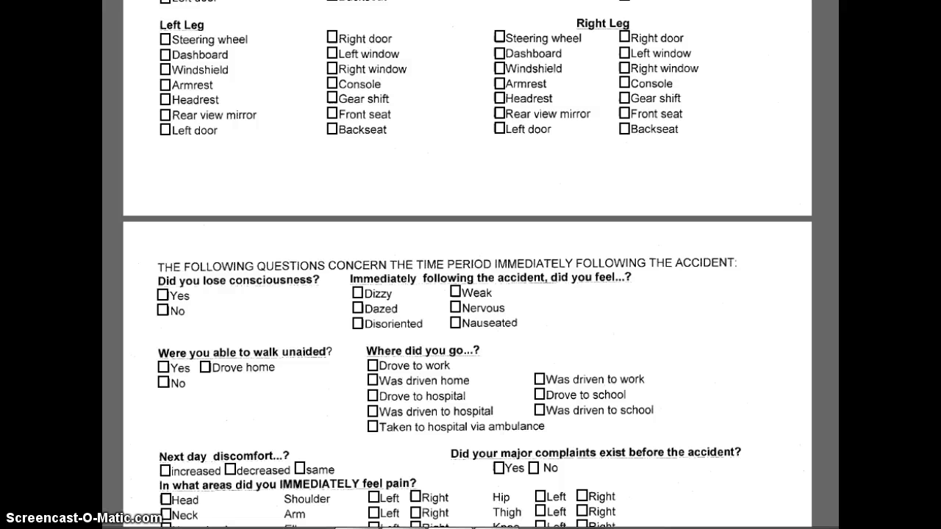
scroll(468, 265, down, 16)
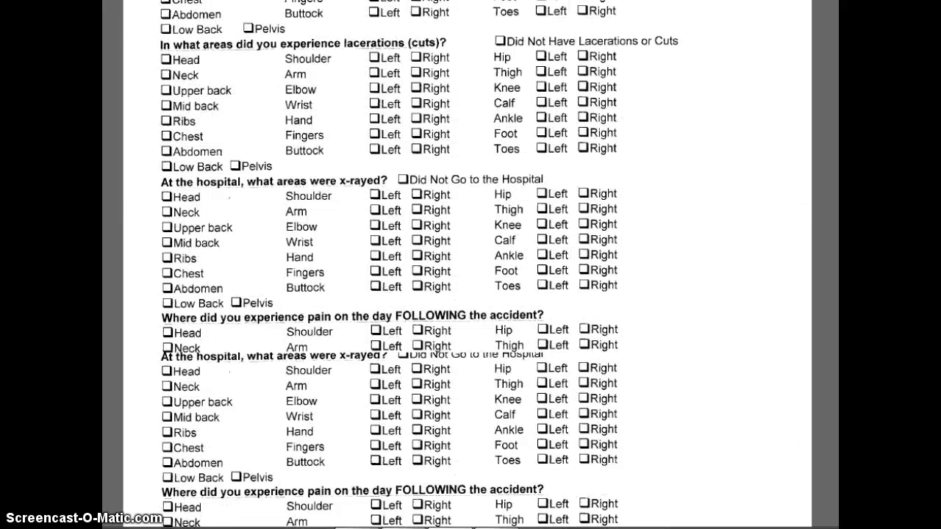